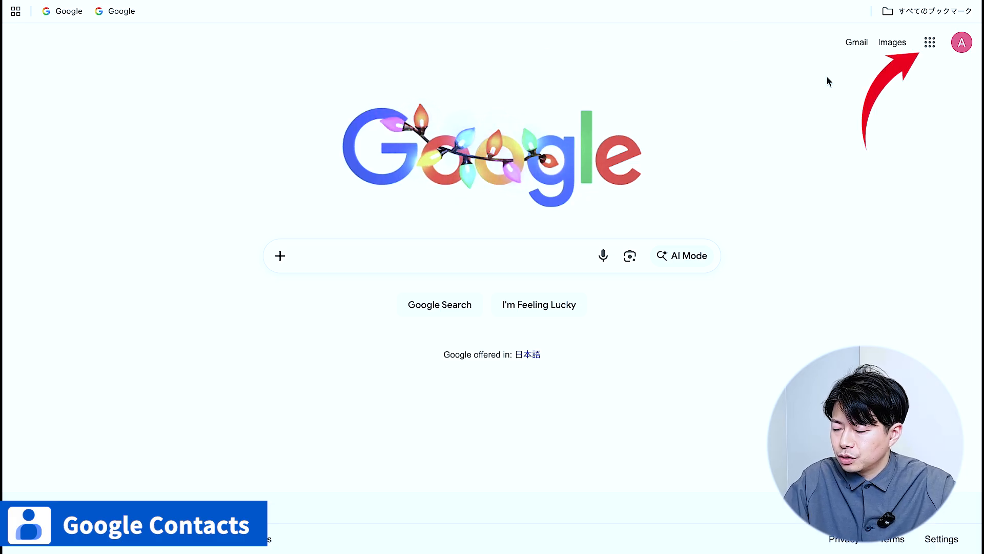
# Switch from the Google home page to Google Contacts
pyautogui.click(930, 42)
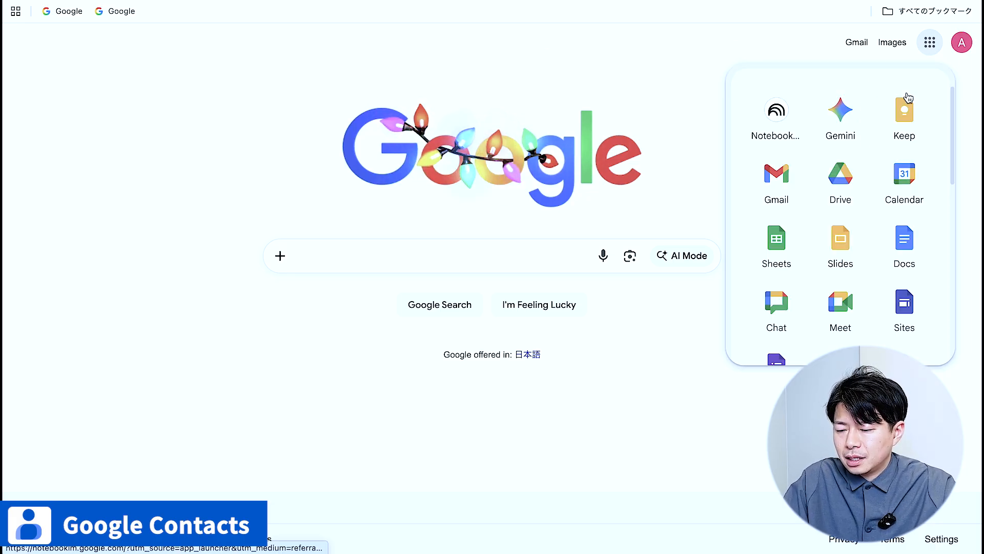
pyautogui.scroll(-2, 861, 188)
pyautogui.scroll(-2, 861, 184)
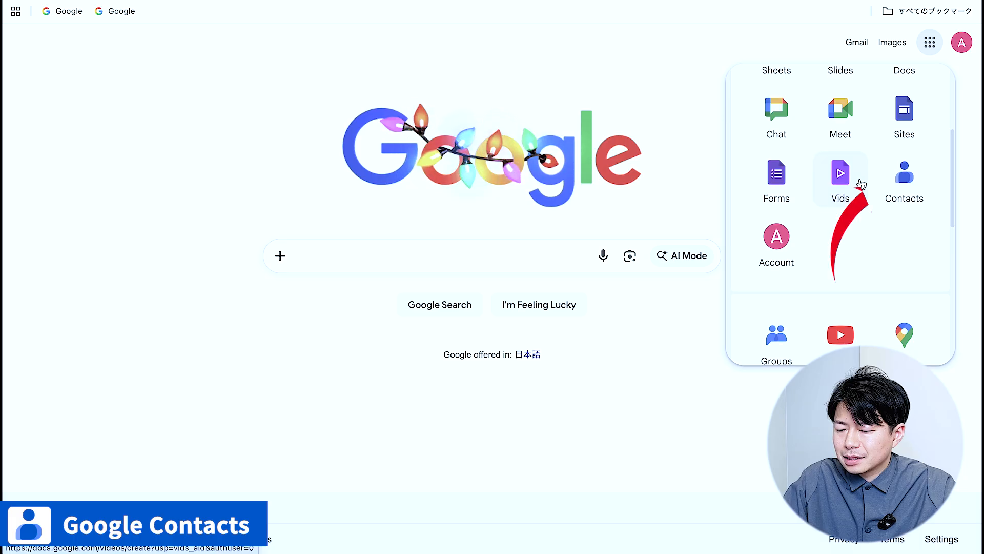
pyautogui.click(901, 190)
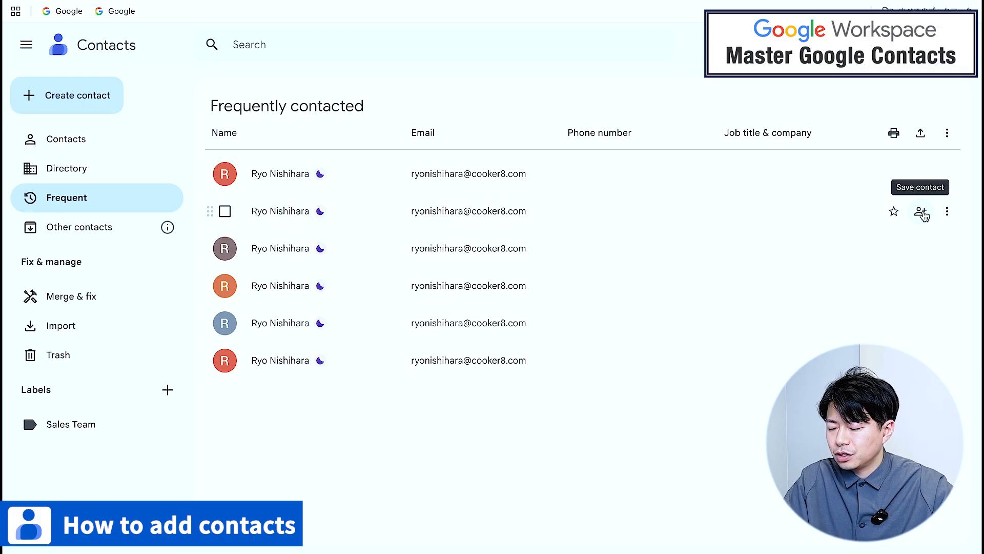
# Save the second person in the frequently contacted list as a contact and show the saved contacts
pyautogui.click(921, 212)
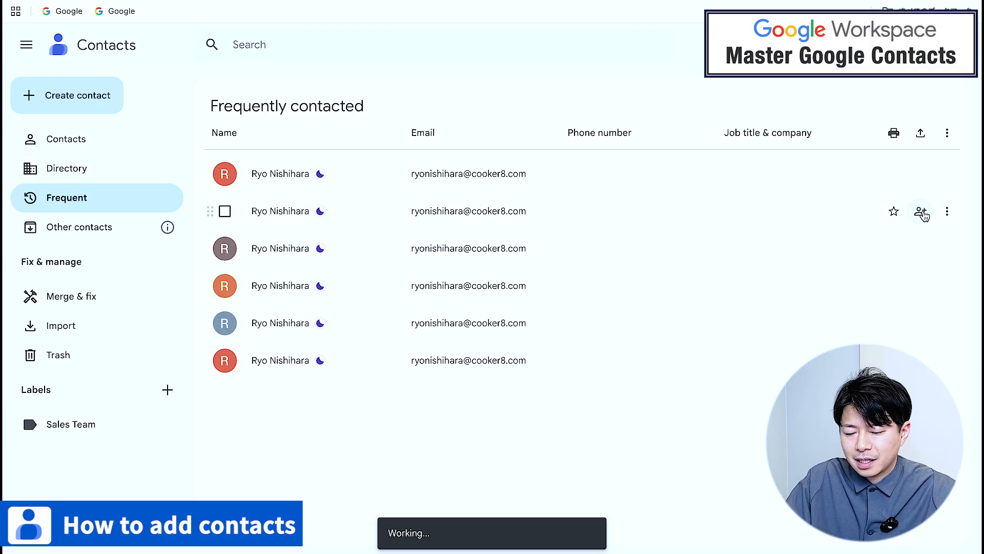
pyautogui.click(85, 141)
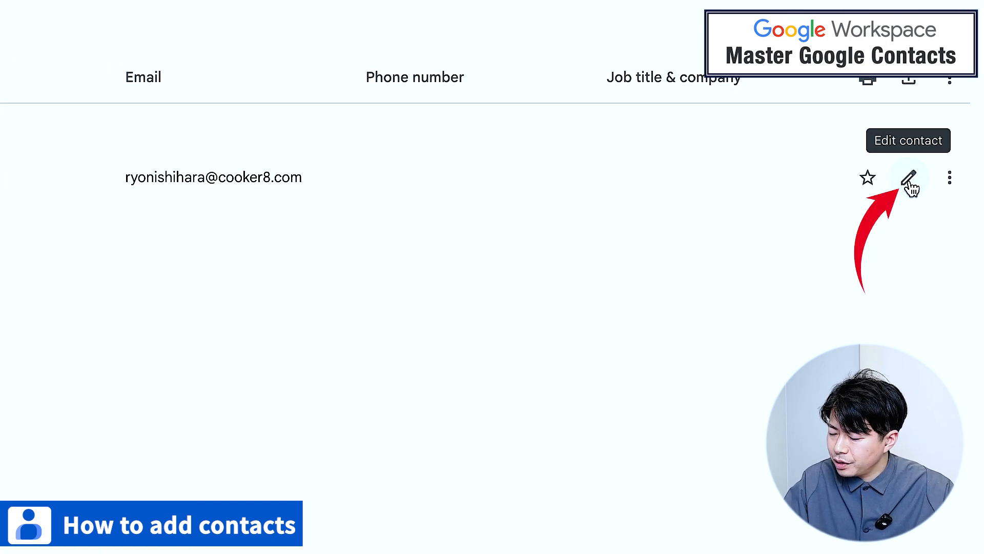
# Edit the newly saved contact and enter cooker8 as the company
pyautogui.click(910, 183)
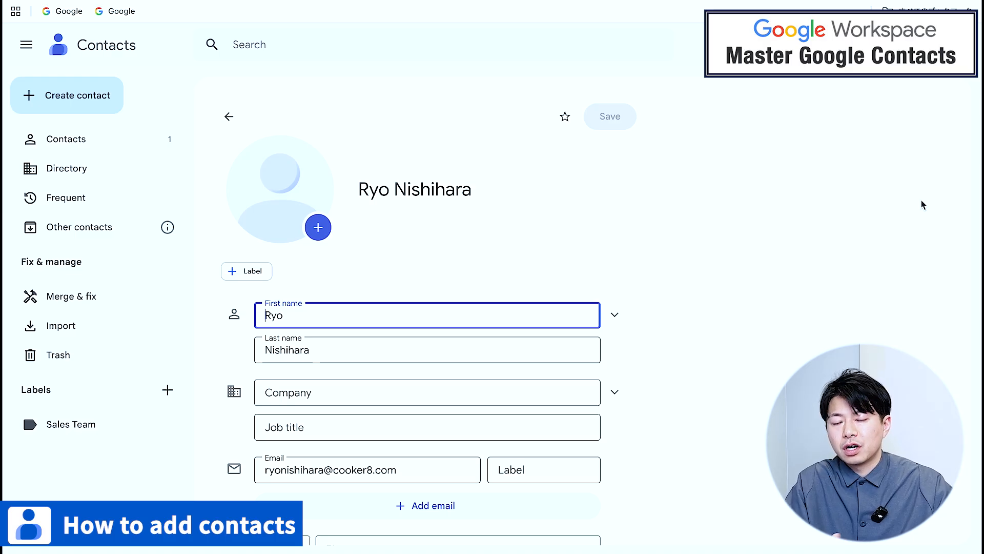
pyautogui.scroll(-3, 828, 222)
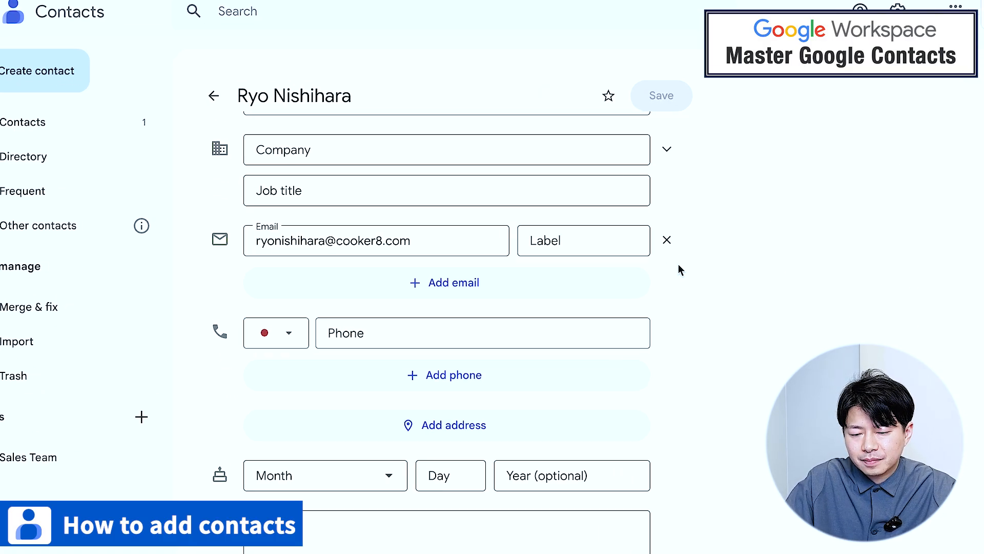
pyautogui.click(433, 131)
pyautogui.write('cooker8')
pyautogui.click(821, 205)
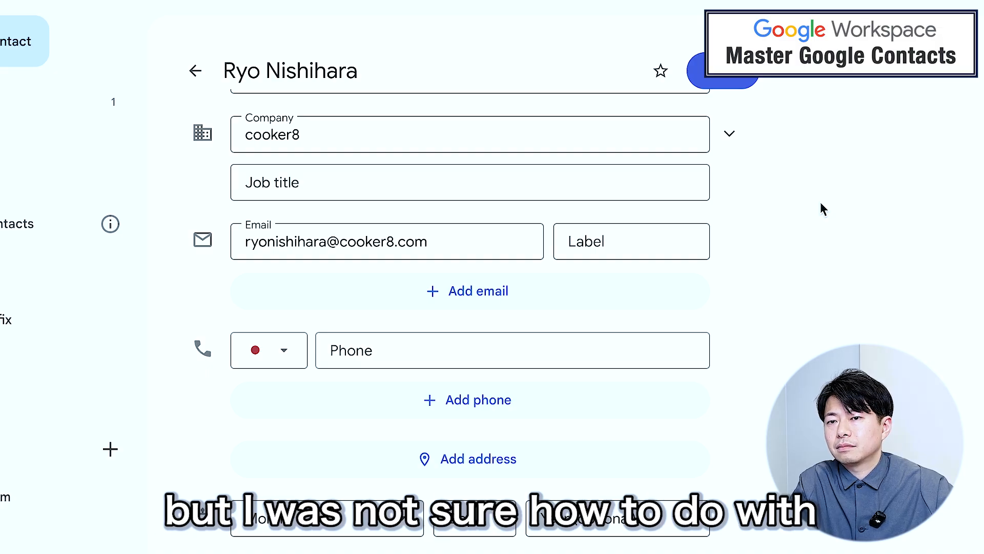
# Enter Manager as the contact's job title and save the contact
pyautogui.click(359, 193)
pyautogui.write('Magn')
pyautogui.press('BackSpace')
pyautogui.press('BackSpace')
pyautogui.write('nagere')
pyautogui.press('BackSpace')
pyautogui.click(752, 218)
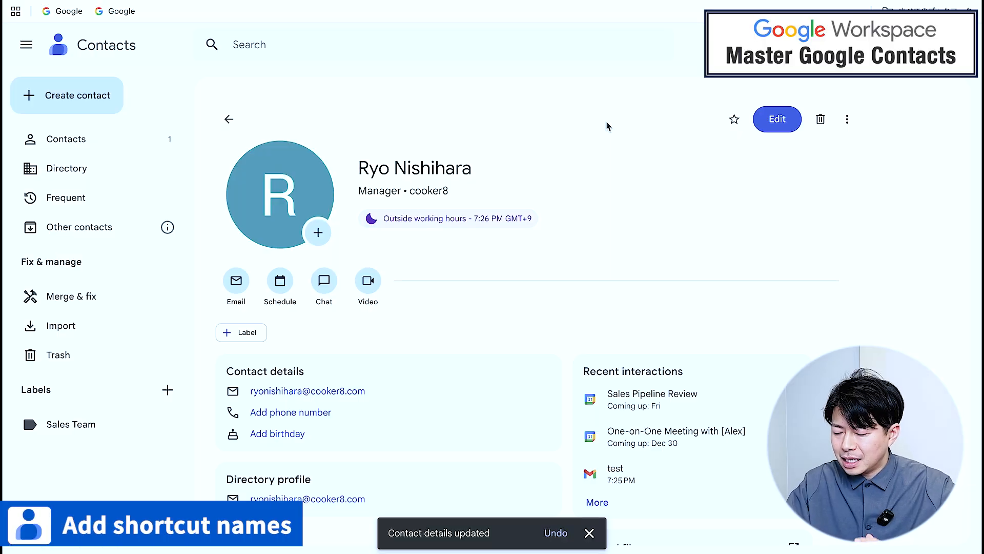
# Reopen the contact for editing and insert the keyword Manager before the existing last name
pyautogui.scroll(-1, 677, 254)
pyautogui.click(772, 128)
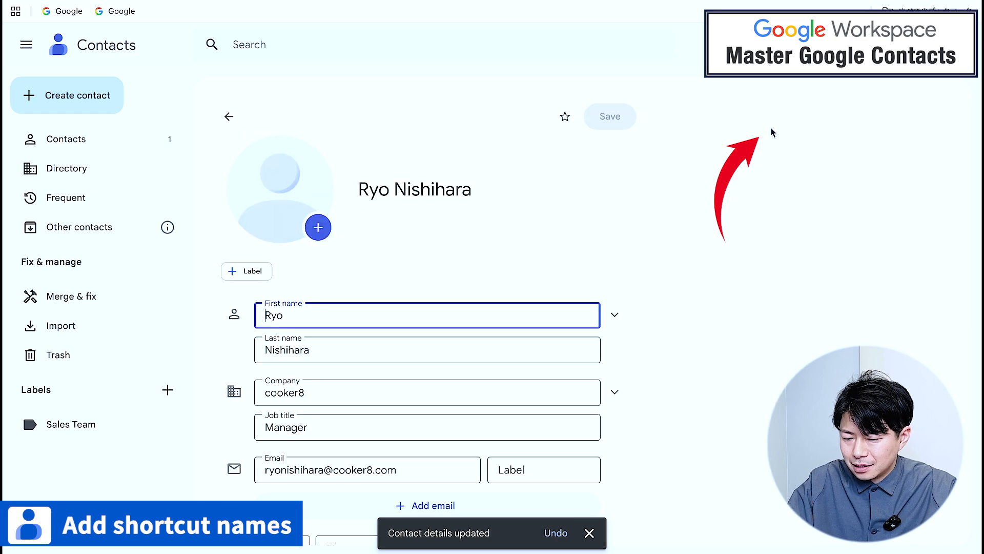
pyautogui.scroll(-2, 580, 269)
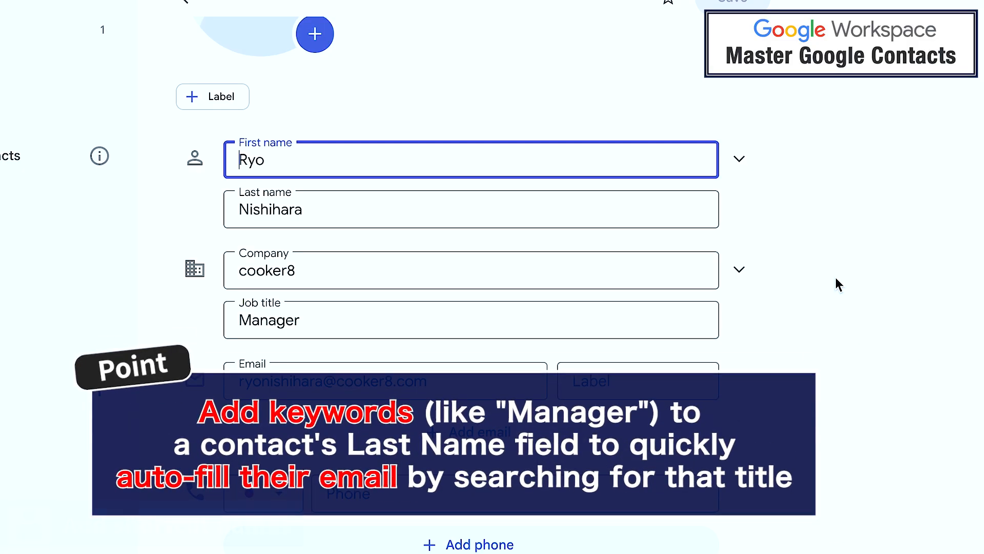
pyautogui.click(282, 209)
pyautogui.press('Left')
pyautogui.press('Left')
pyautogui.press('Left')
pyautogui.press('Left')
pyautogui.press('Left')
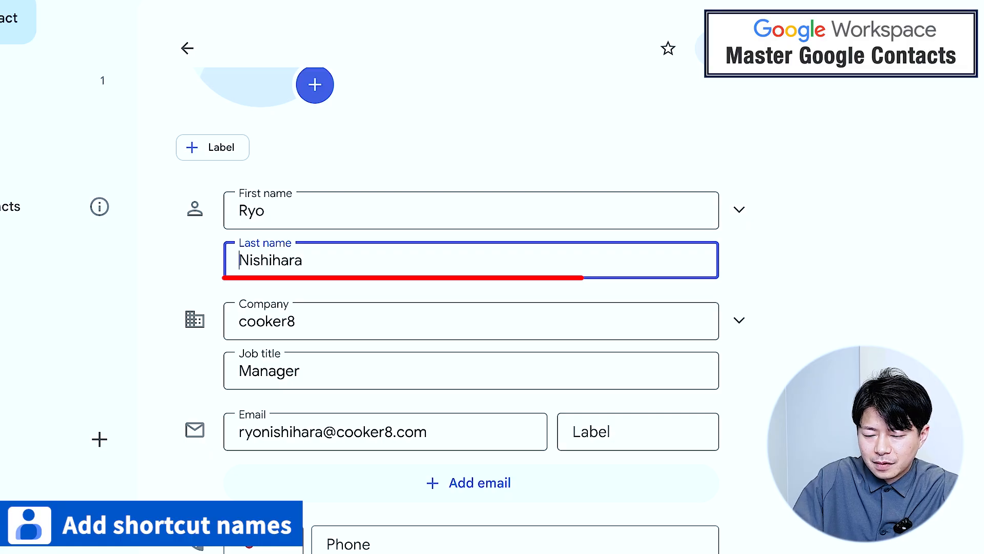
pyautogui.write('Manager')
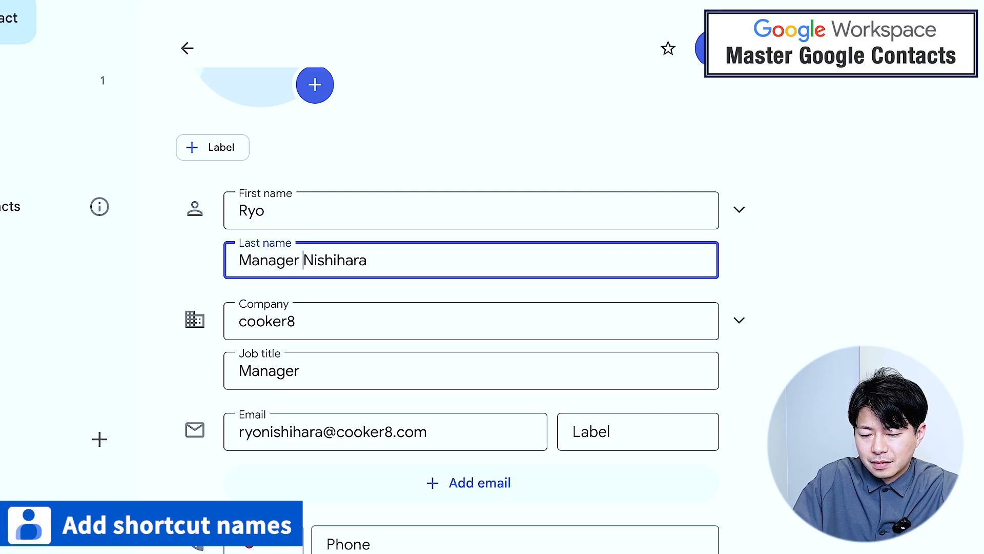
# Shorten the surname after the Manager keyword to the contact's nickname and save the contact
pyautogui.moveTo(325, 263); pyautogui.dragTo(402, 270)
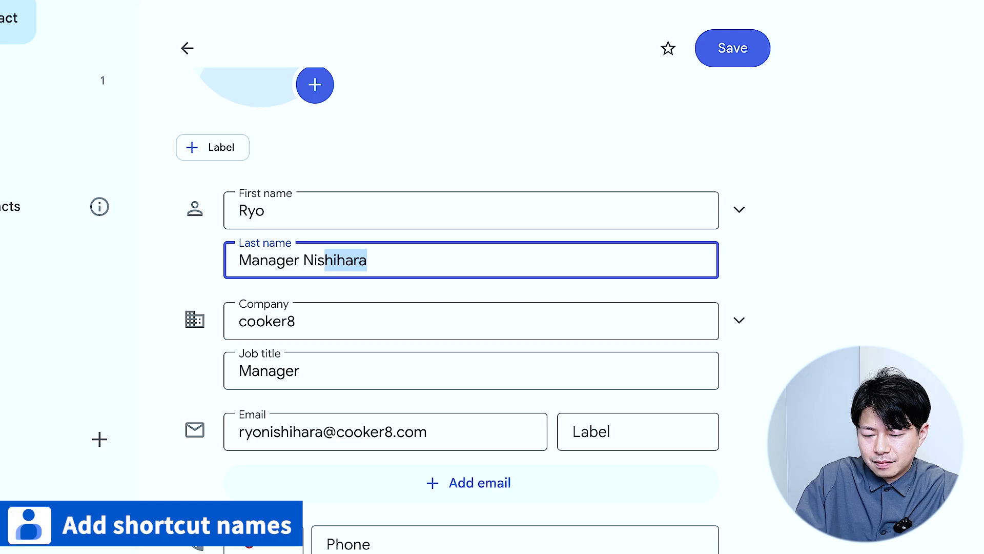
pyautogui.write('hy')
pyautogui.click(324, 260)
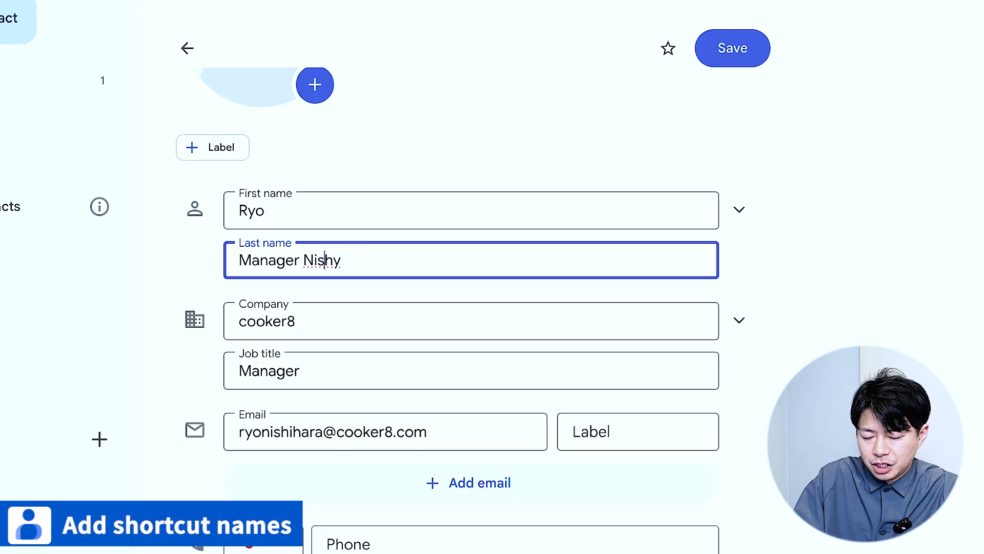
pyautogui.write('s')
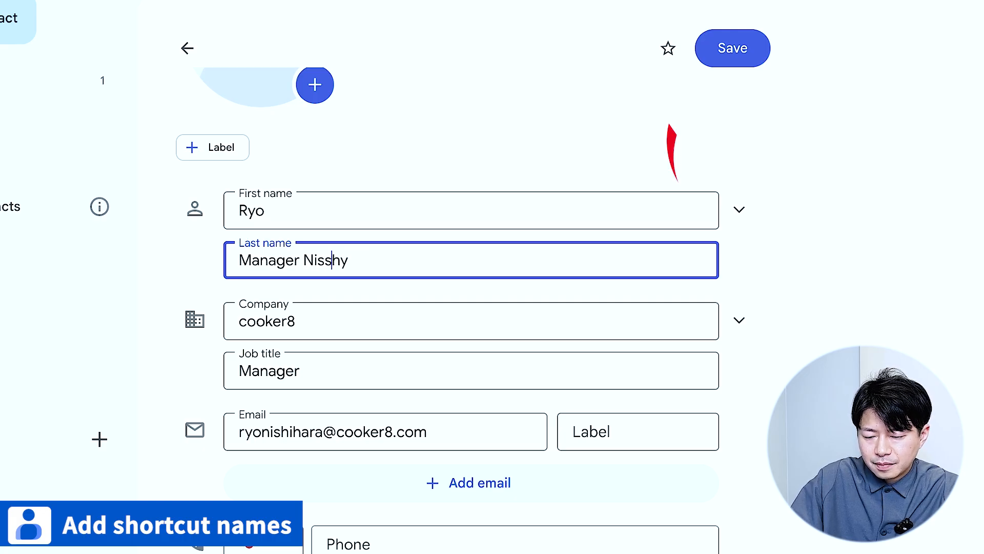
pyautogui.click(748, 48)
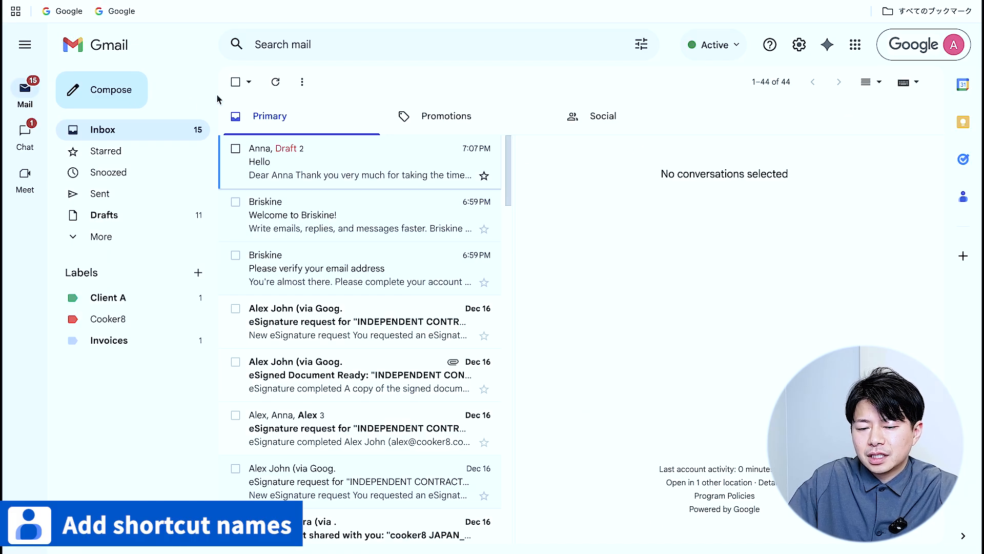
# In Gmail, start a new message and address it to the saved contact by searching recipients for "man"
pyautogui.click(118, 92)
pyautogui.write('man')
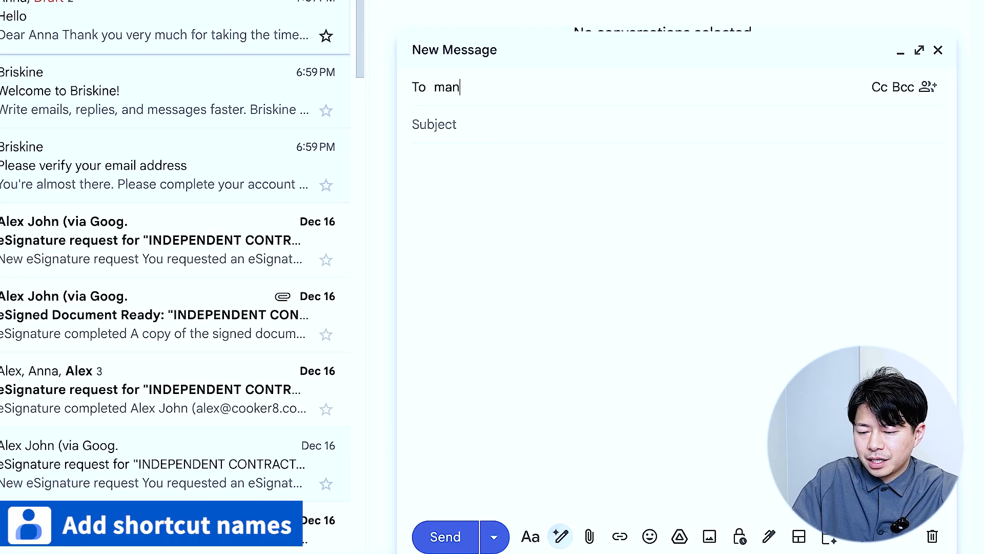
pyautogui.click(552, 149)
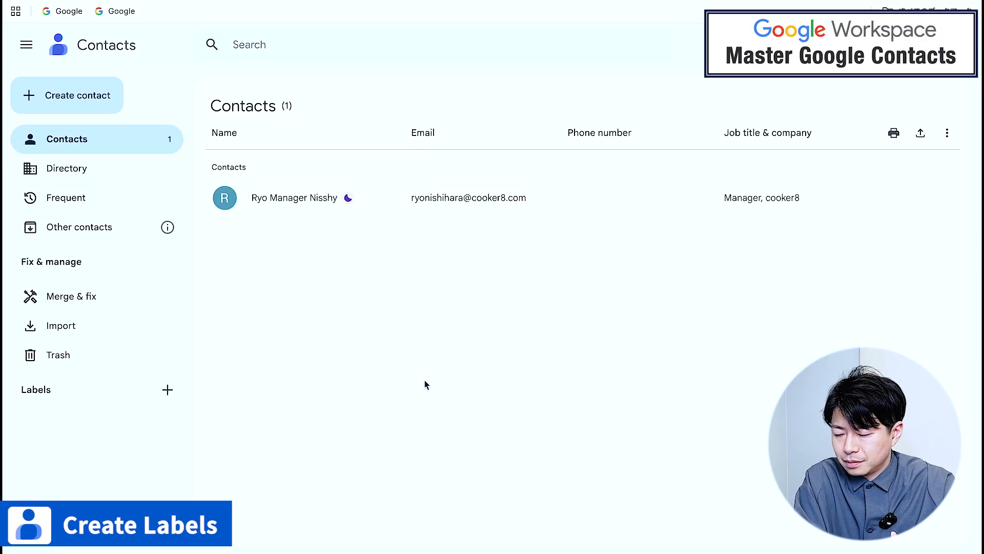
# In Google Contacts, create a new label named Sales Team
pyautogui.click(169, 390)
pyautogui.write('Sales Team')
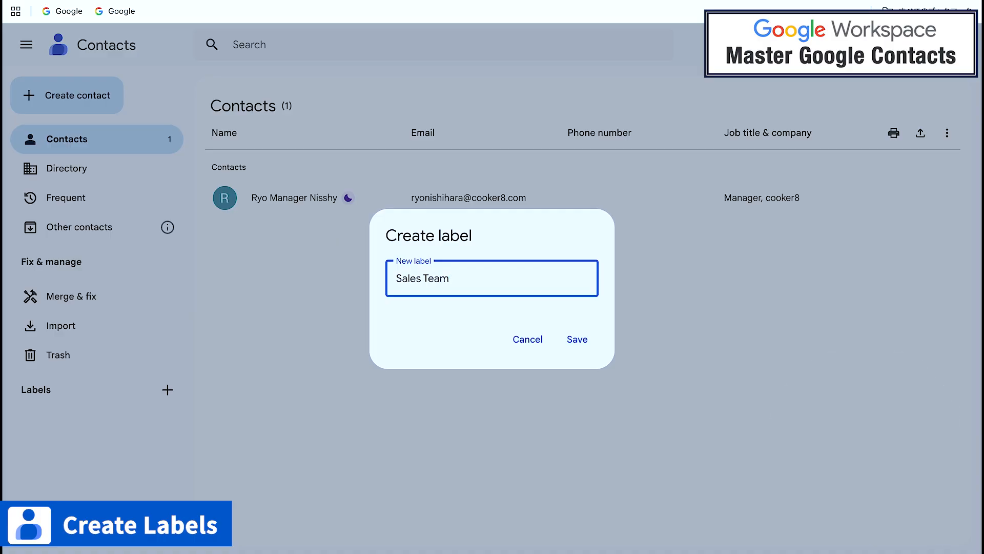
pyautogui.click(576, 349)
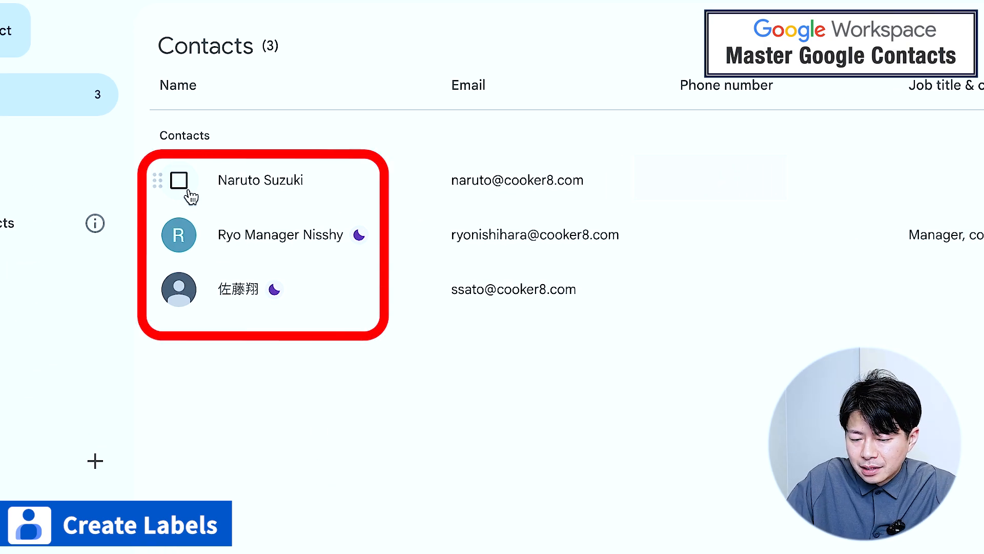
# Add all three saved contacts to the Sales Team label and open that label
pyautogui.click(190, 197)
pyautogui.click(182, 238)
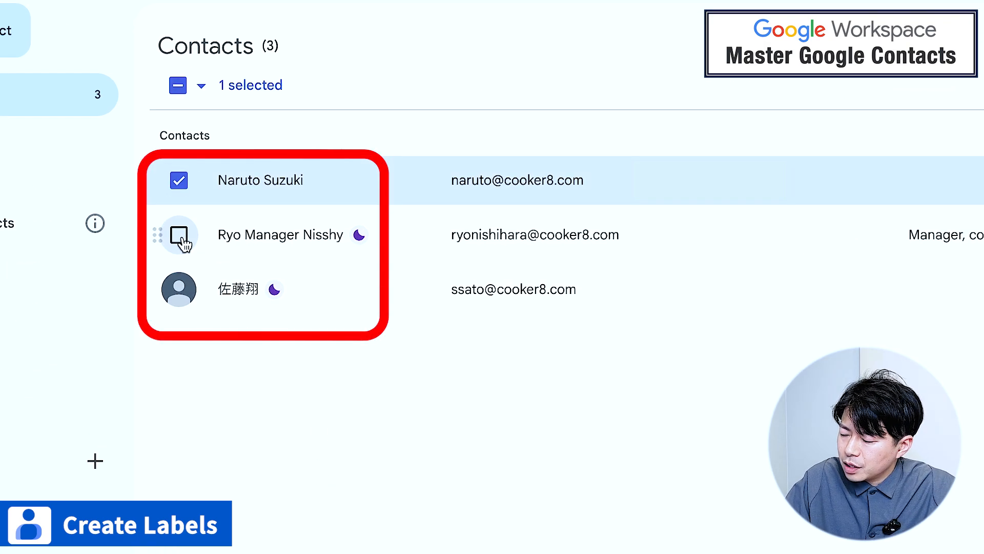
pyautogui.click(179, 292)
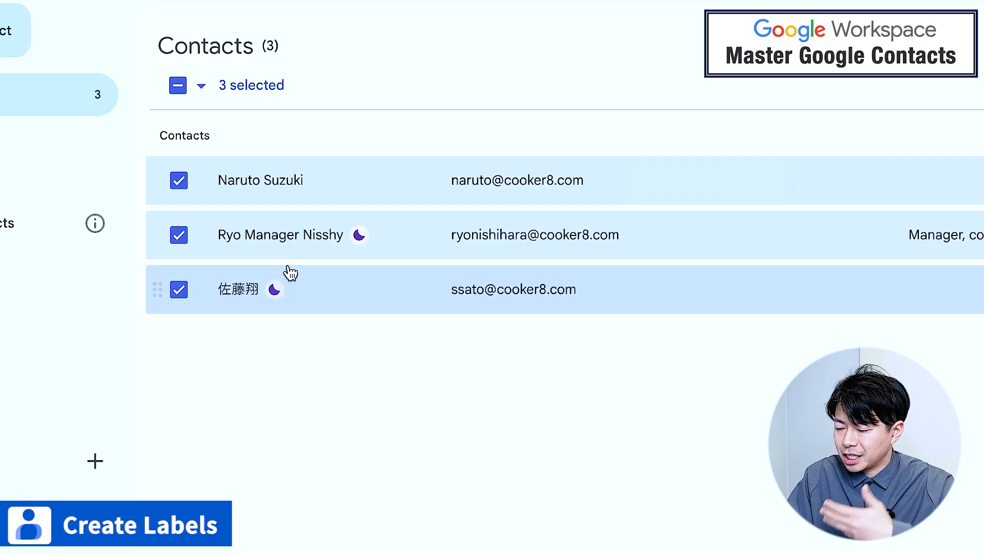
pyautogui.moveTo(289, 270); pyautogui.dragTo(0, 509)
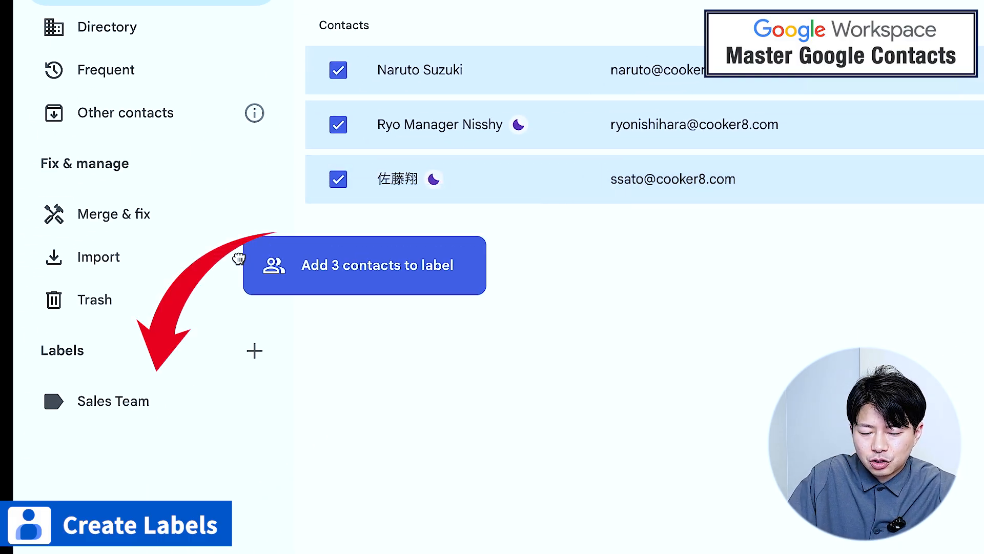
pyautogui.moveTo(120, 399); pyautogui.dragTo(121, 402)
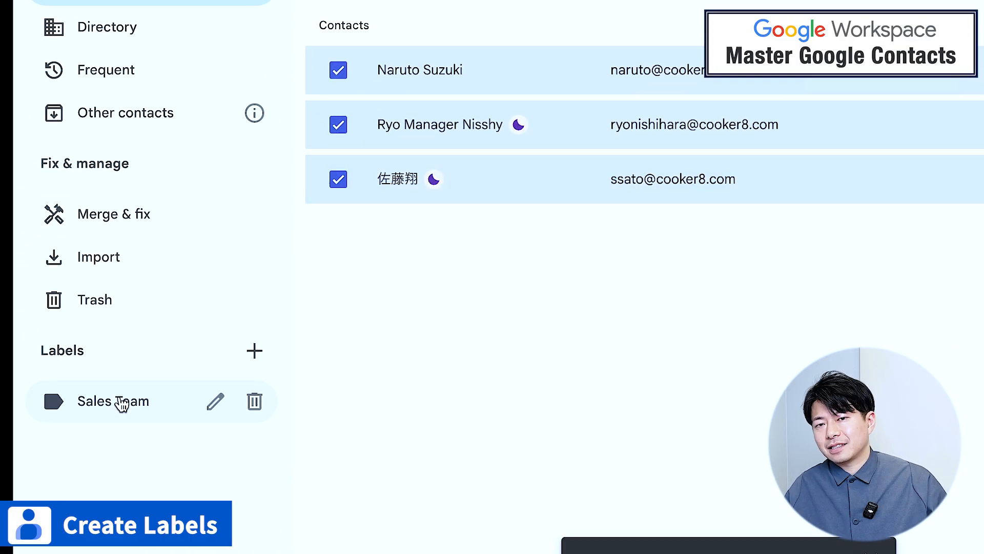
pyautogui.click(121, 404)
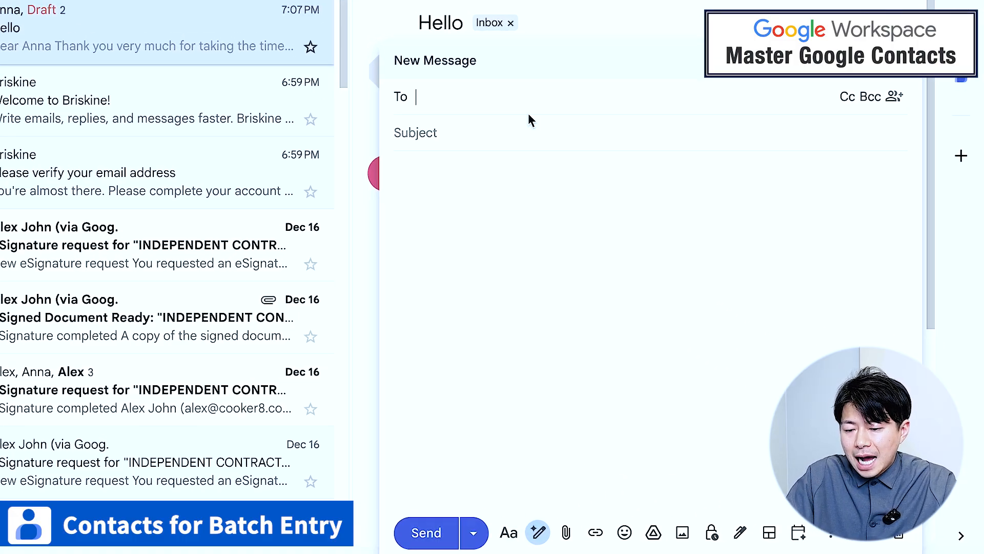
# Address the new Gmail message to the Sales Team label by searching recipients for "sales"
pyautogui.write('sal')
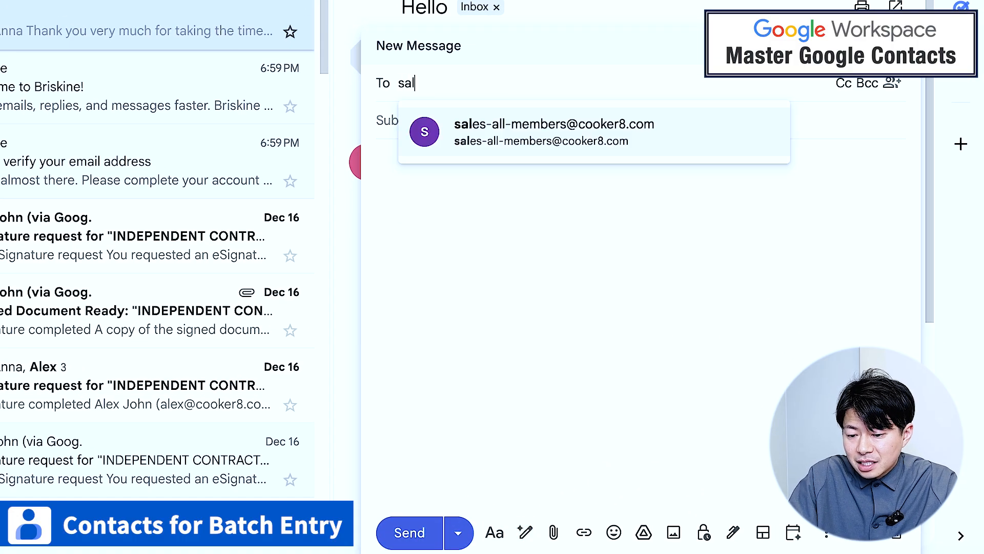
pyautogui.write('es')
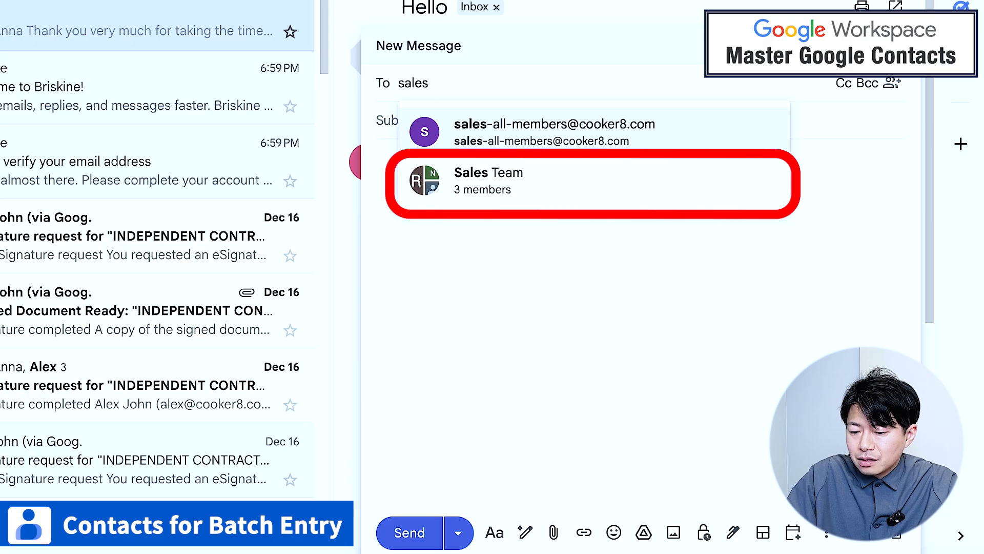
pyautogui.click(526, 190)
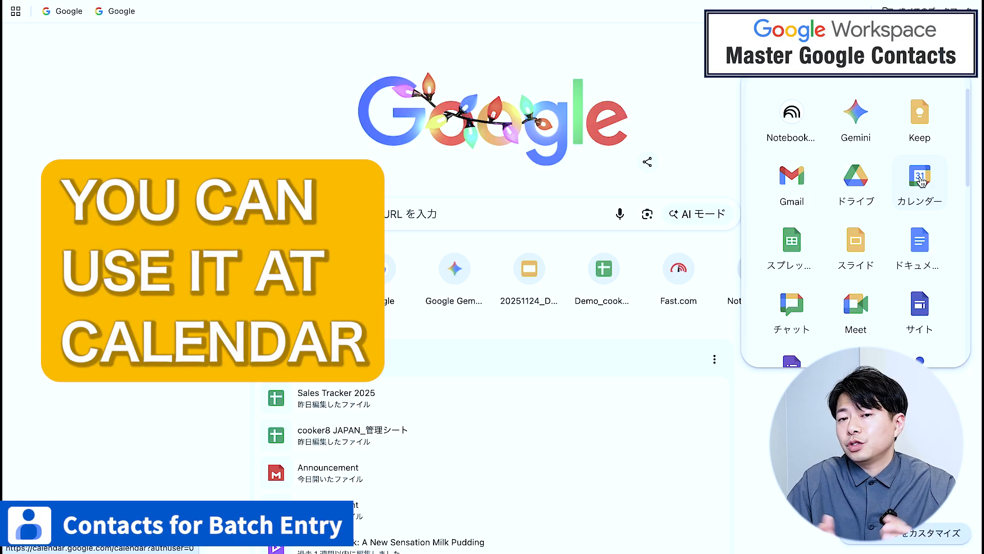
# In Google Calendar, create an event on Wednesday, December 24 from 3:00pm to 4:00pm titled "MTG for christmas"
pyautogui.click(920, 177)
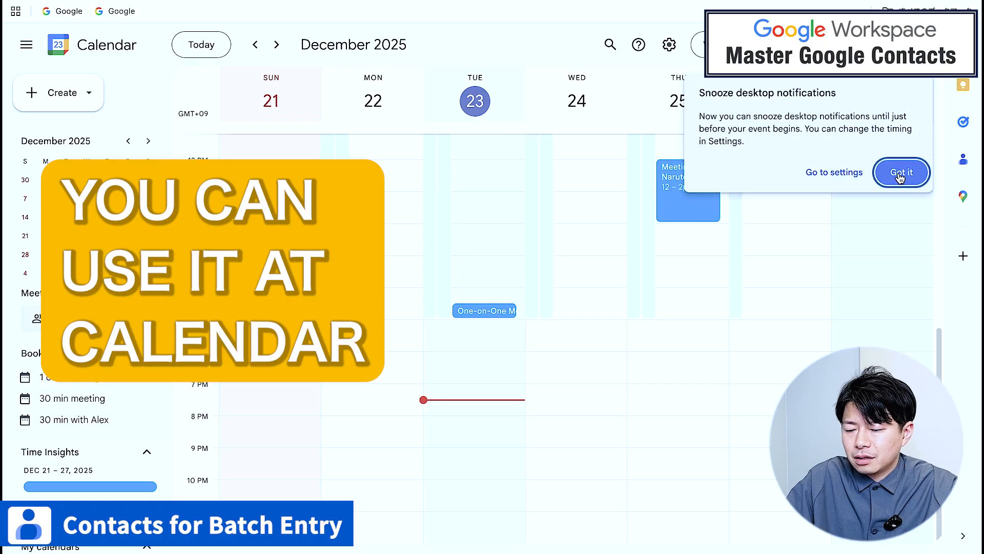
pyautogui.click(901, 174)
pyautogui.moveTo(607, 259); pyautogui.dragTo(607, 286)
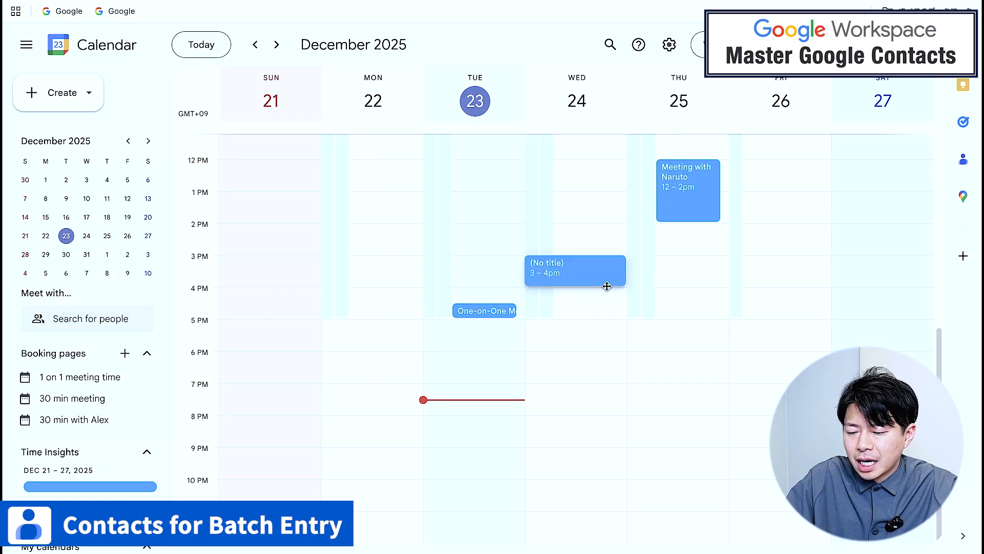
pyautogui.write('MTG')
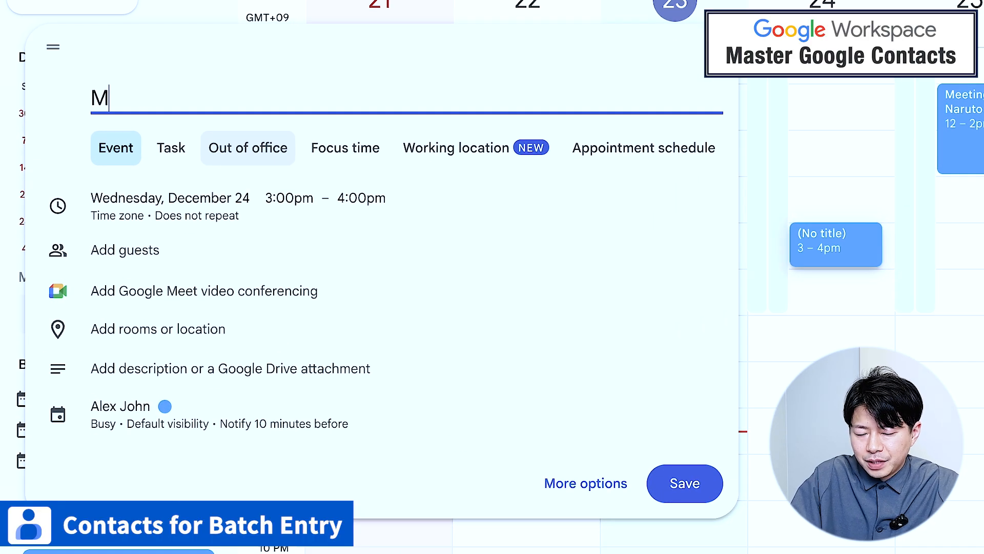
pyautogui.write(' for ')
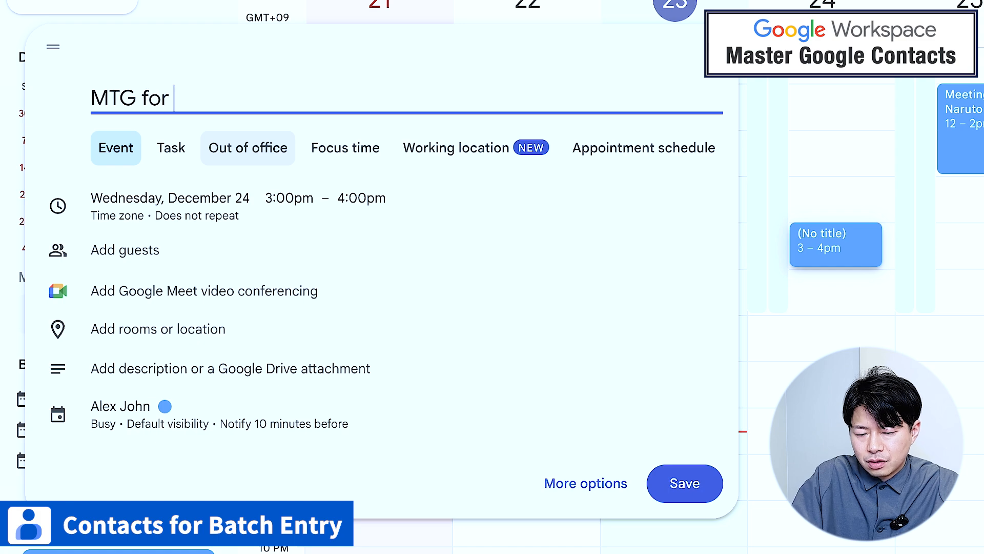
pyautogui.write('christmas')
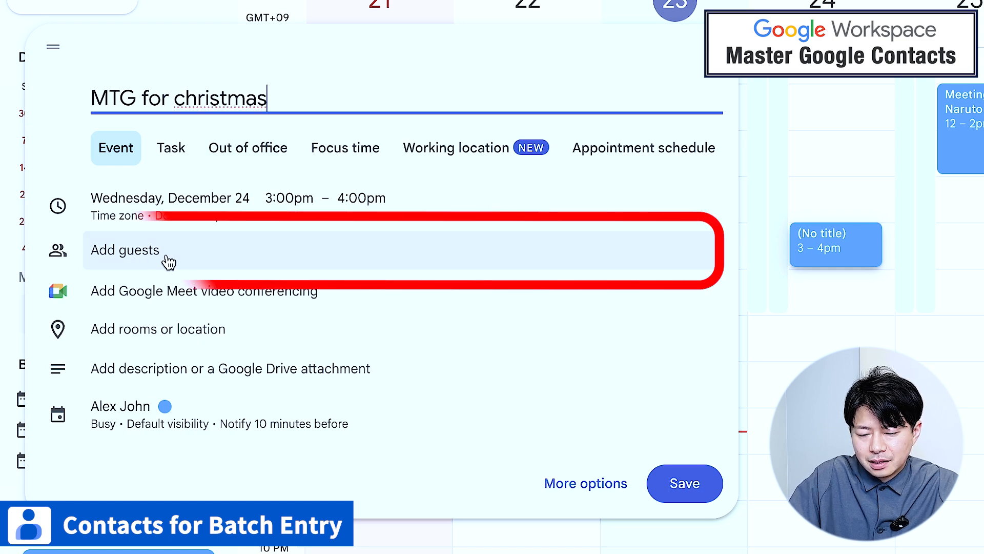
# Add the Sales Team label as guests by searching for "sa", then save the event and send the invitation emails
pyautogui.click(167, 258)
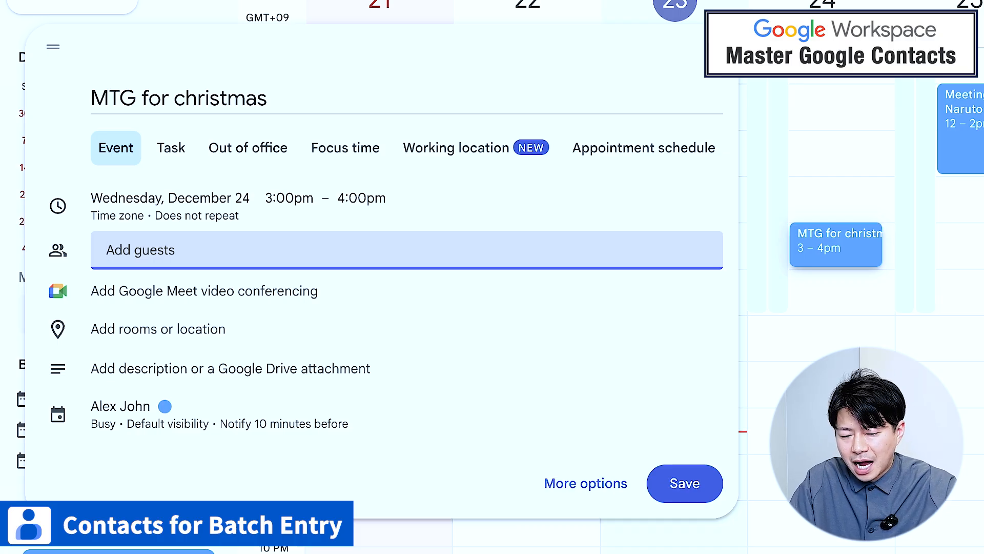
pyautogui.write('sa')
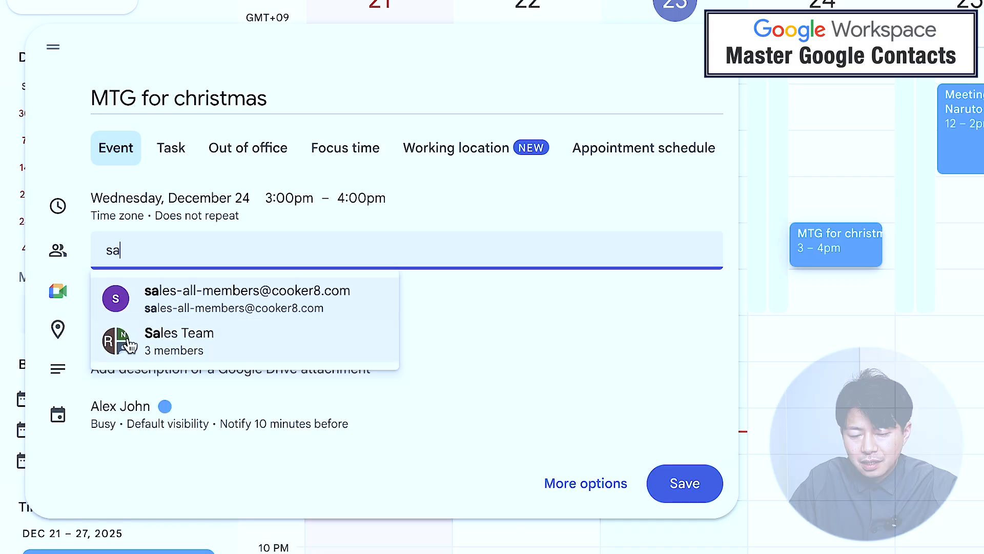
pyautogui.click(148, 343)
pyautogui.moveTo(246, 363)
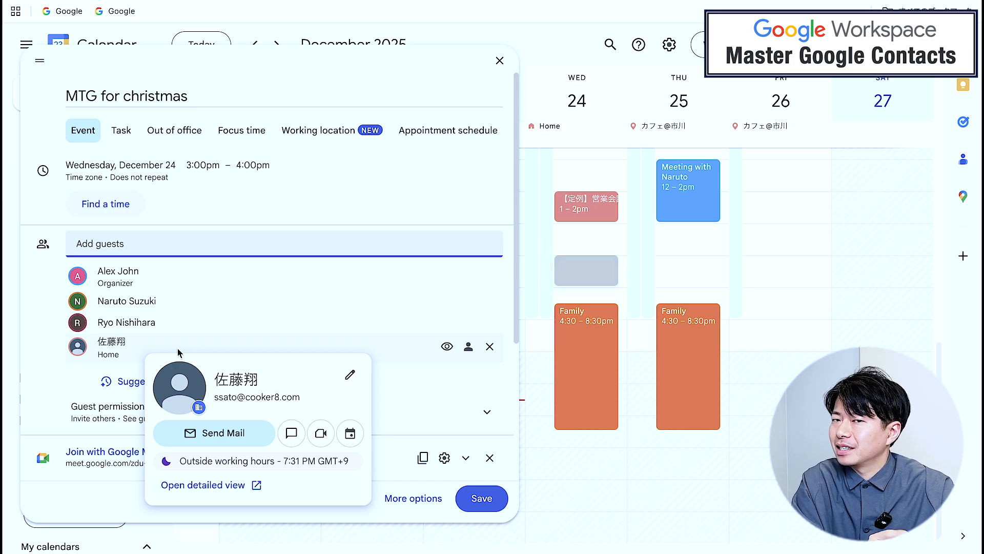
pyautogui.click(472, 500)
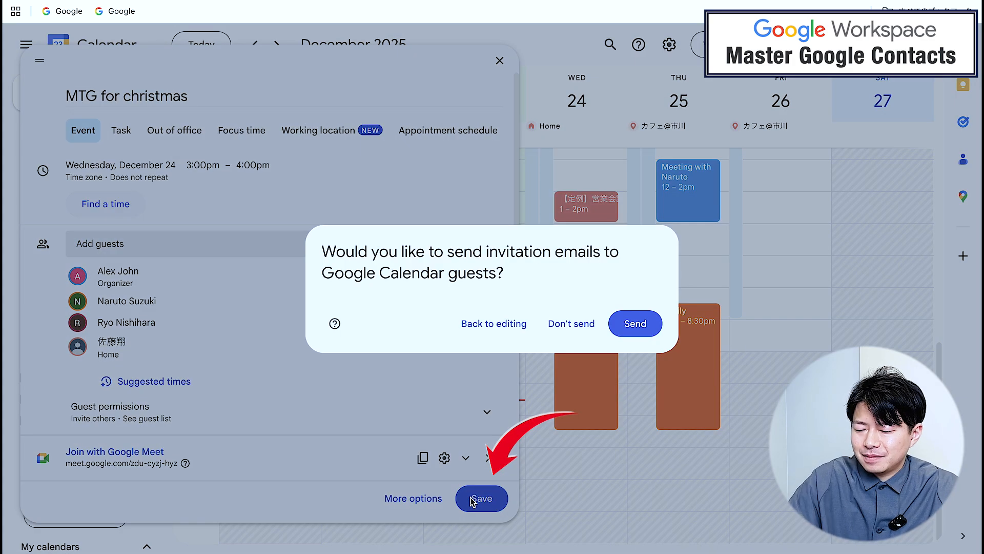
pyautogui.click(635, 324)
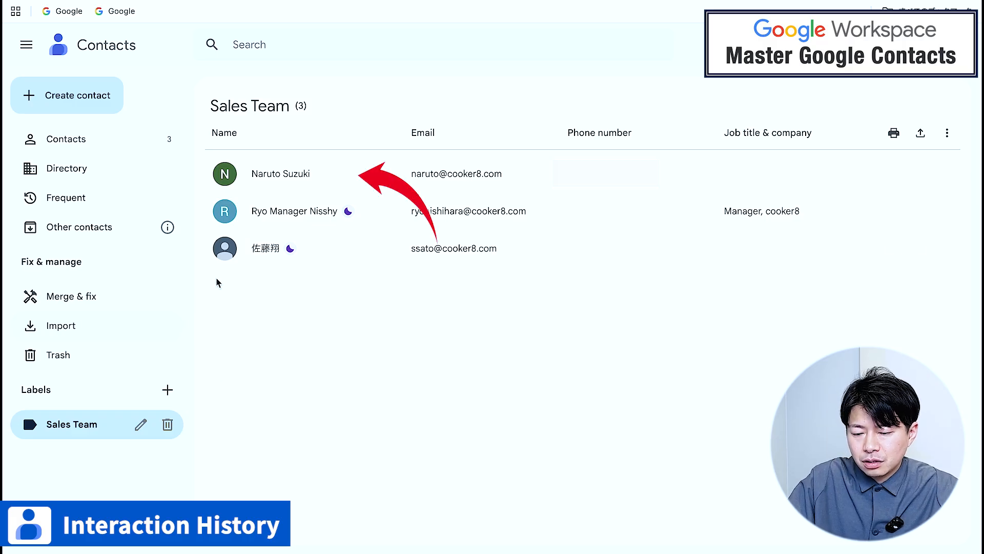
# In Google Contacts, review the first Sales Team contact's recent interactions and shared files, and open the shared document "Invitation latter"
pyautogui.click(275, 190)
pyautogui.click(316, 229)
pyautogui.scroll(-2, 573, 201)
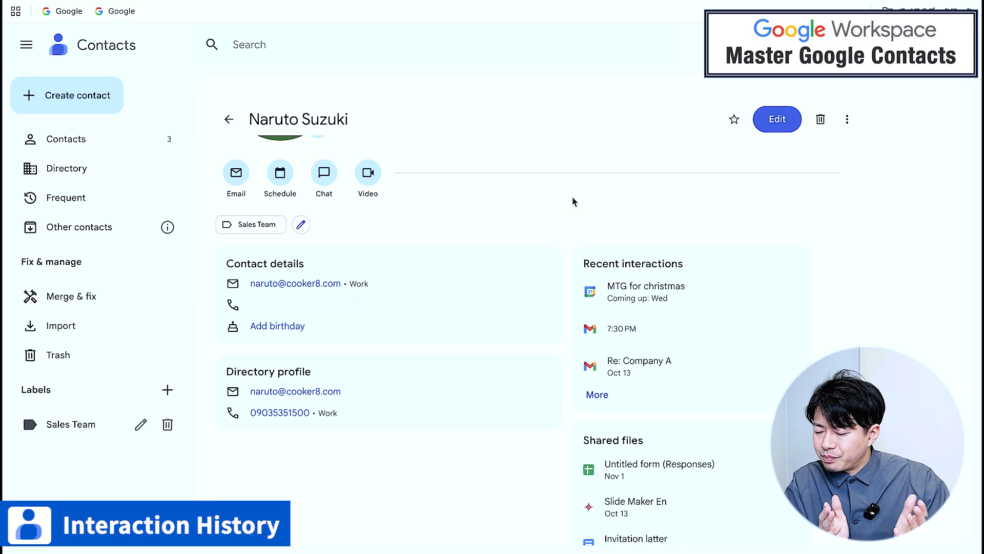
pyautogui.scroll(-2, 573, 202)
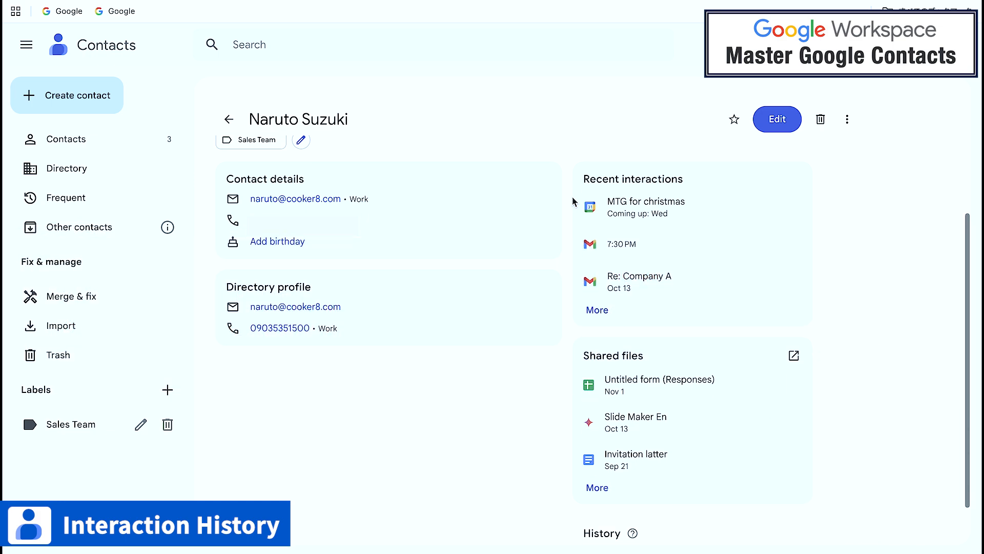
pyautogui.scroll(-1, 574, 201)
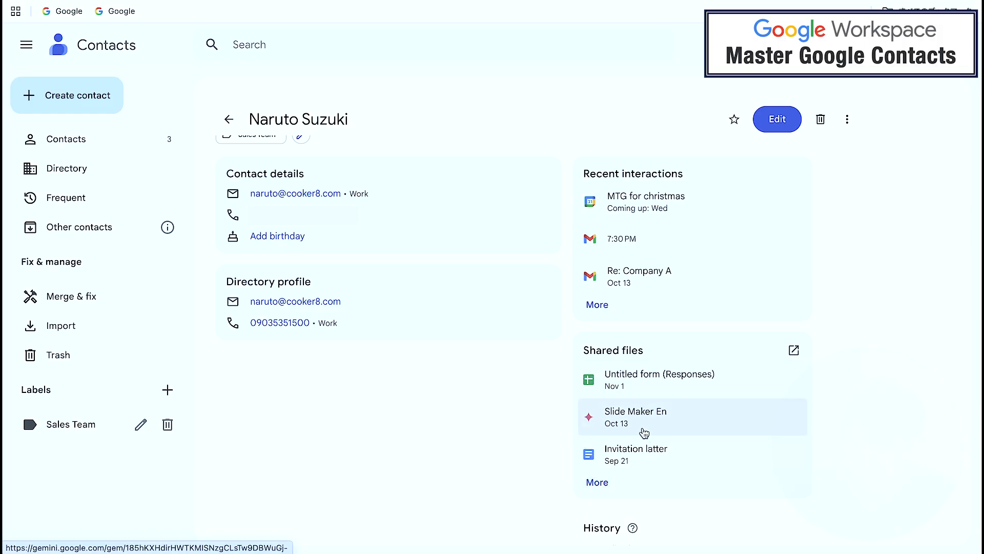
pyautogui.click(641, 455)
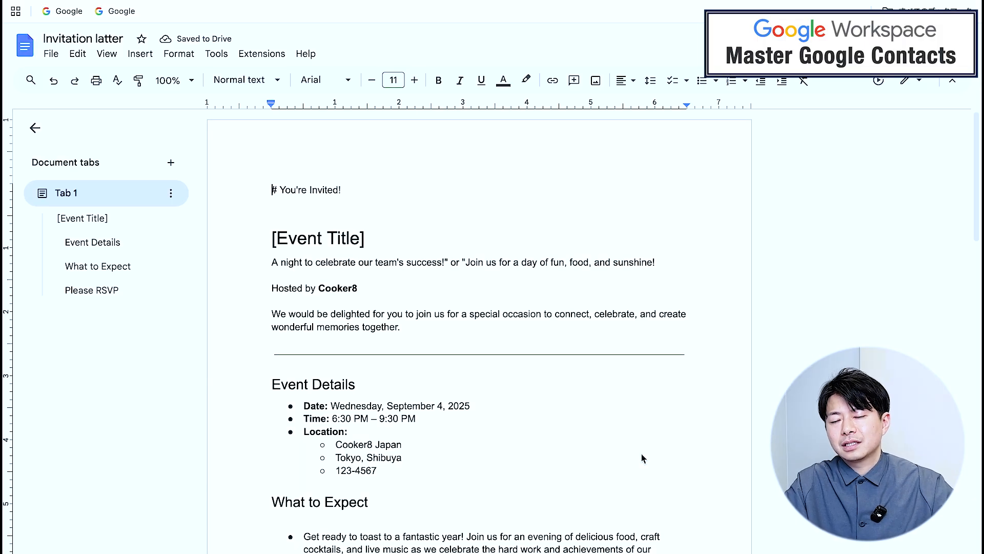